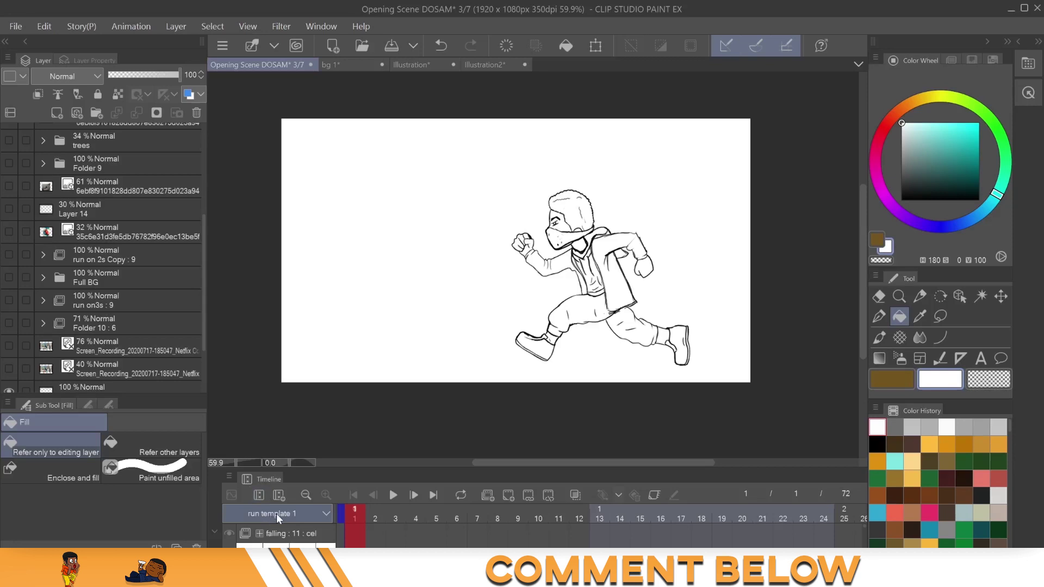
Play the run animation once, then return to the first frame.
left_click(392, 496)
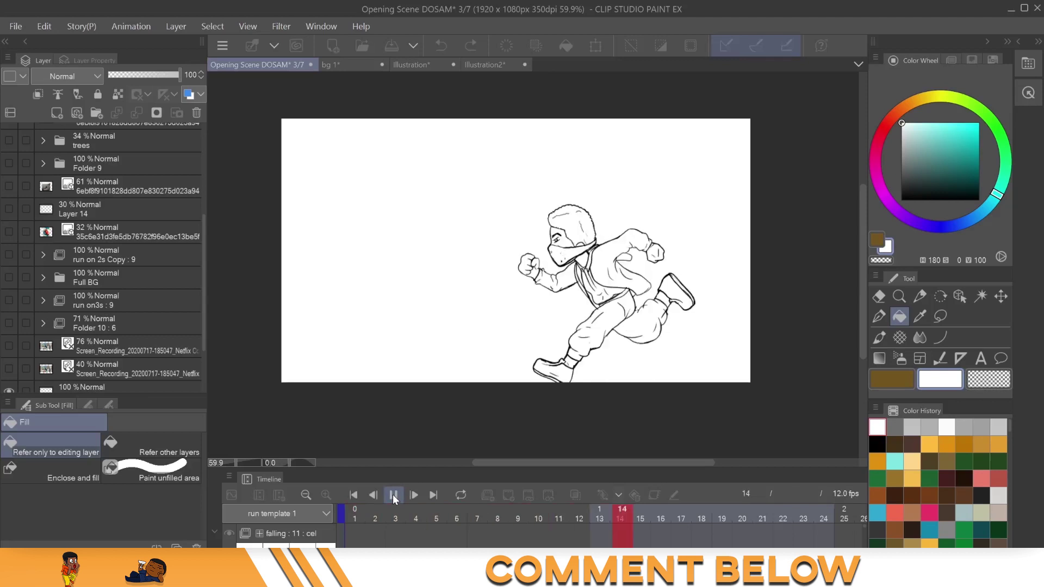
left_click(393, 496)
left_click(351, 495)
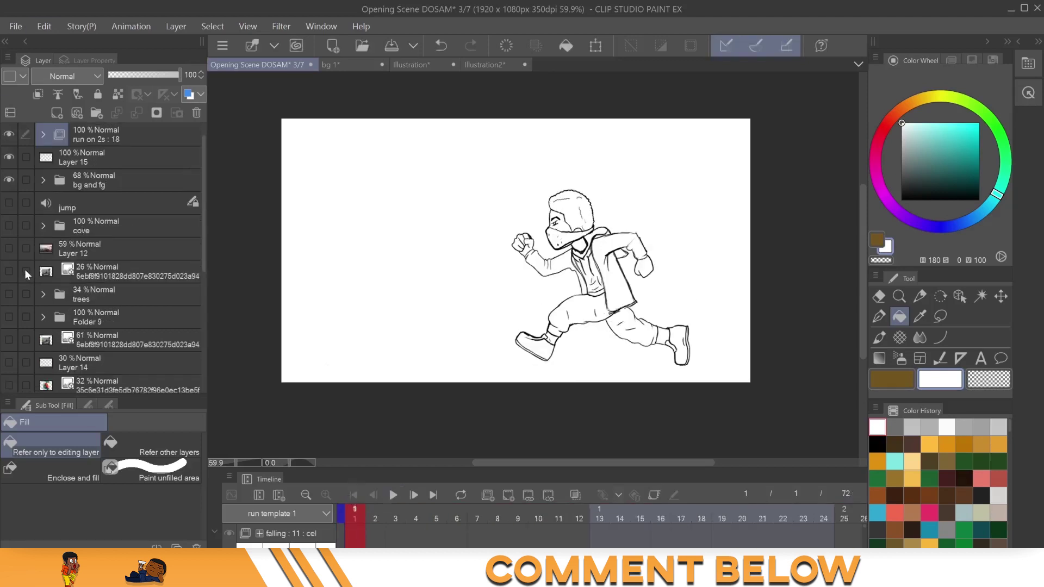
scroll(24, 270, "down", 6)
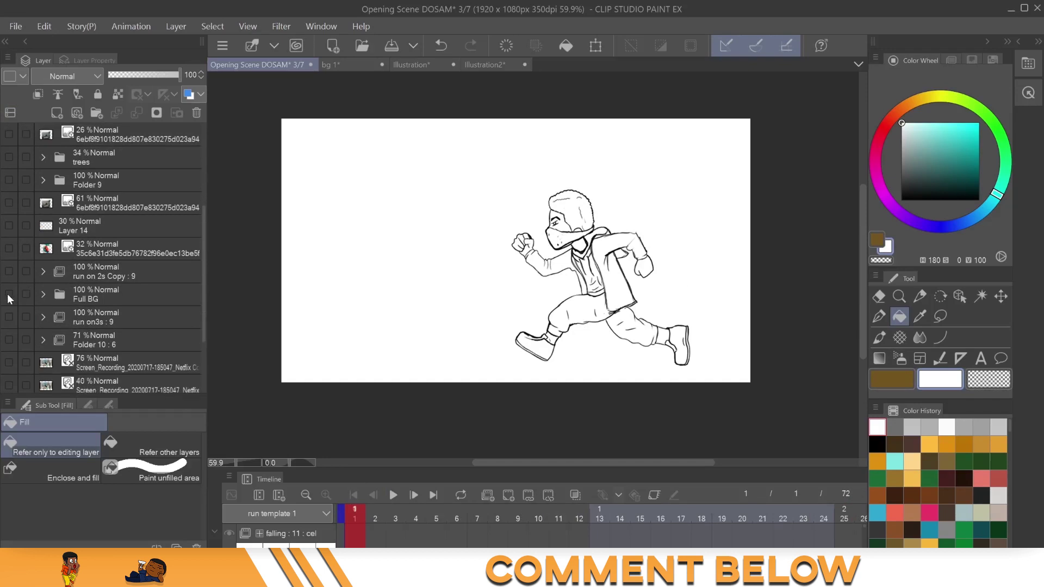
Show the Full BG folder and replay the run over the orange background from frame 1.
left_click(8, 294)
left_click(394, 495)
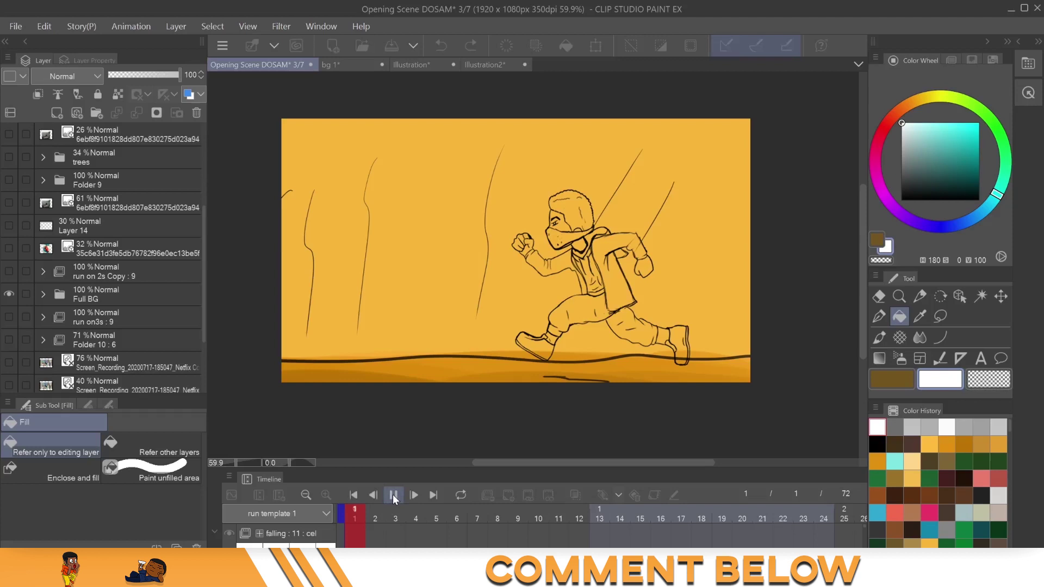
left_click(394, 496)
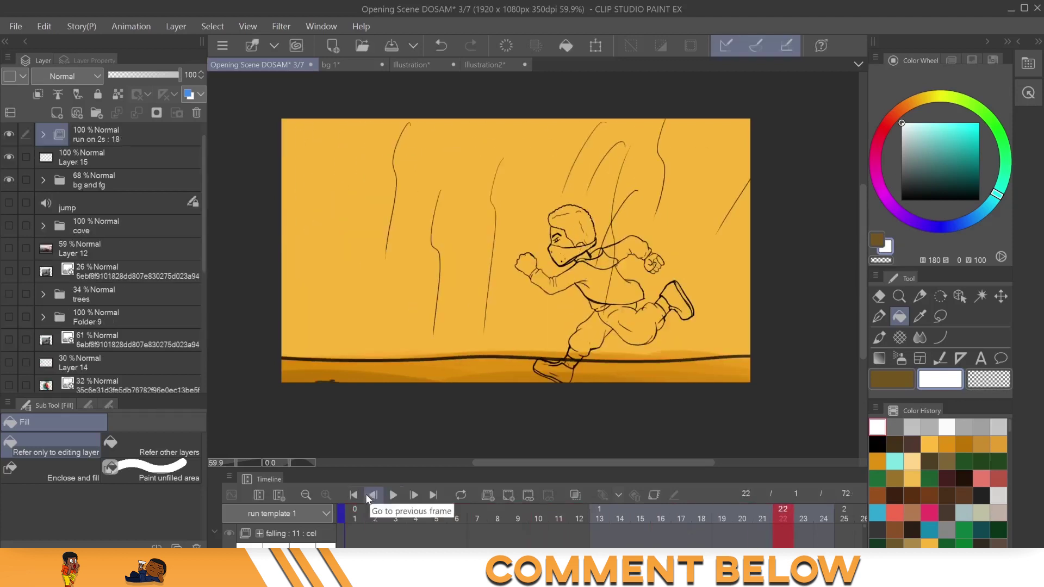
left_click(353, 495)
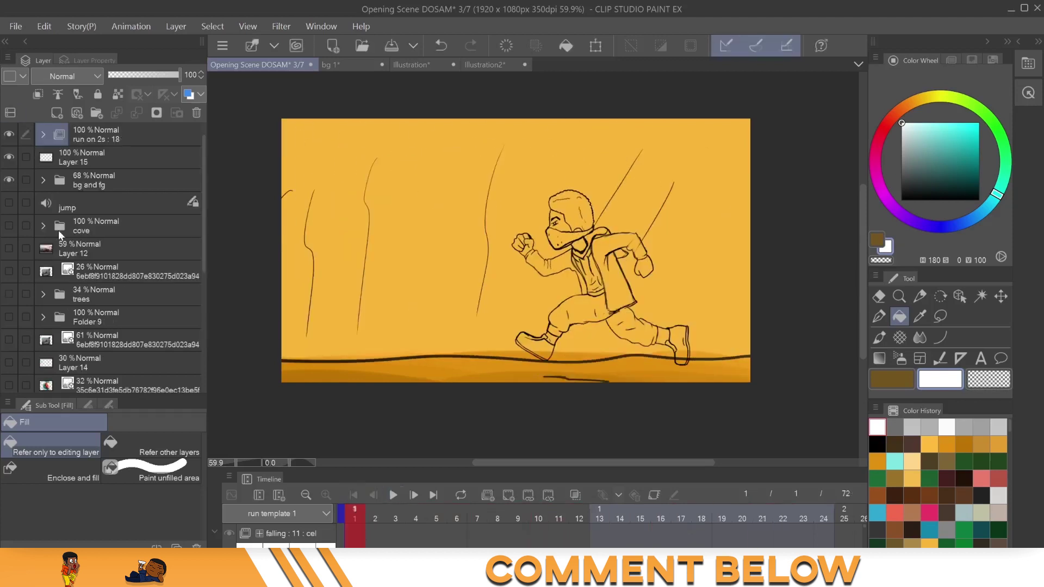
left_click(294, 512)
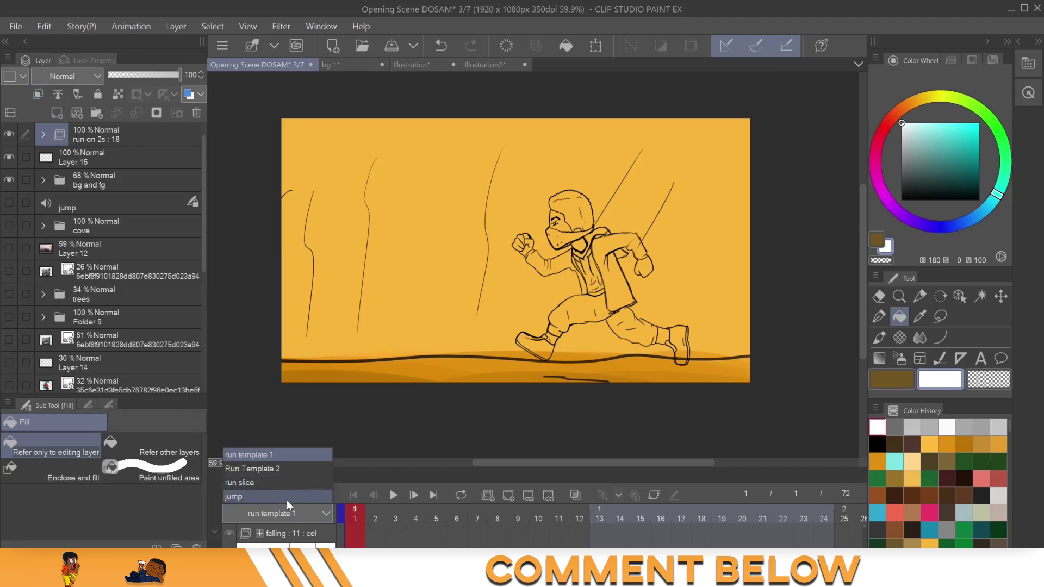
Switch to the 96-frame jump timeline and play through the jump scene once.
left_click(287, 498)
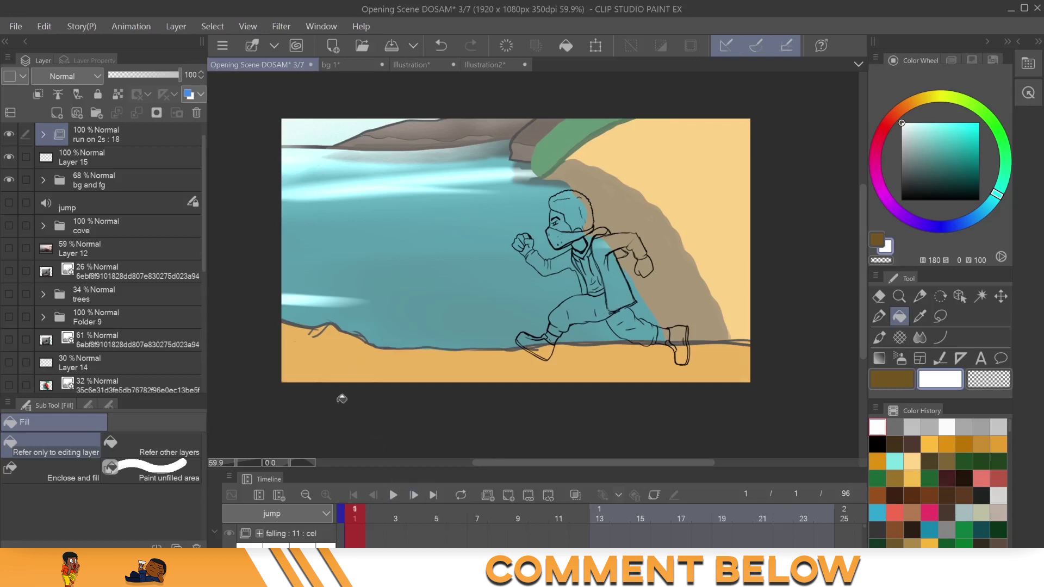
left_click(394, 494)
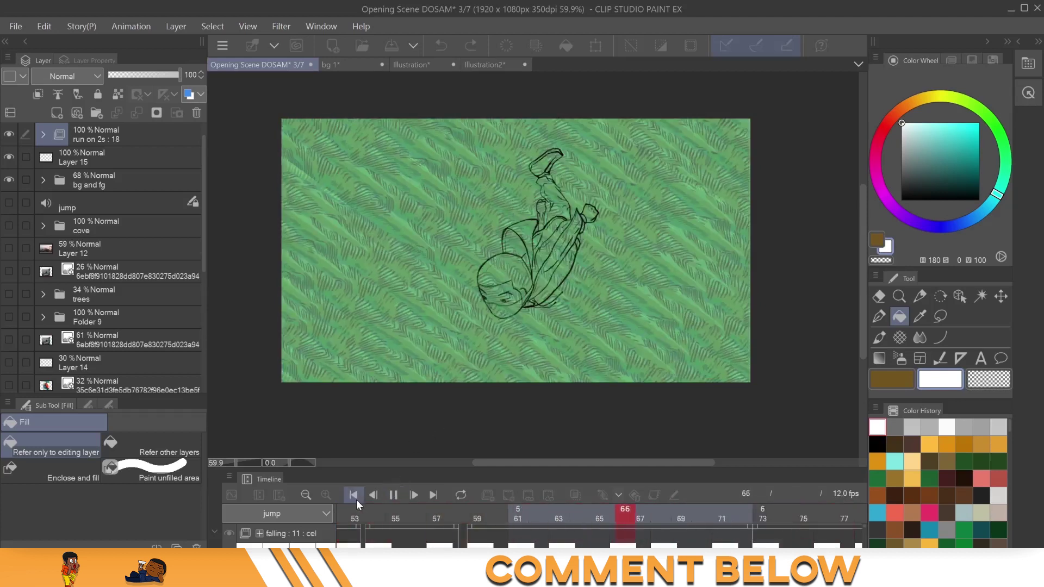
left_click(393, 494)
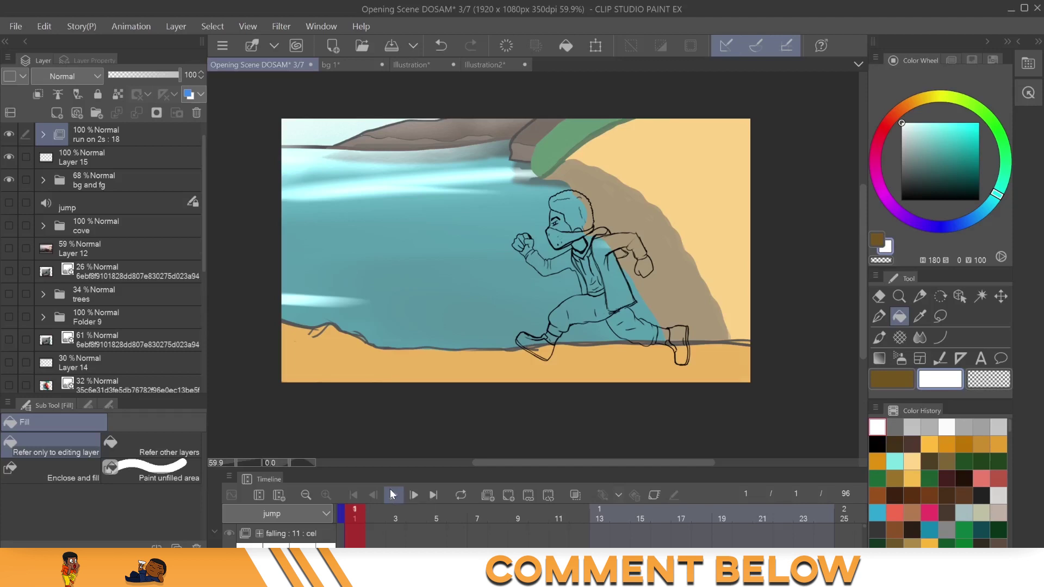
left_click(351, 64)
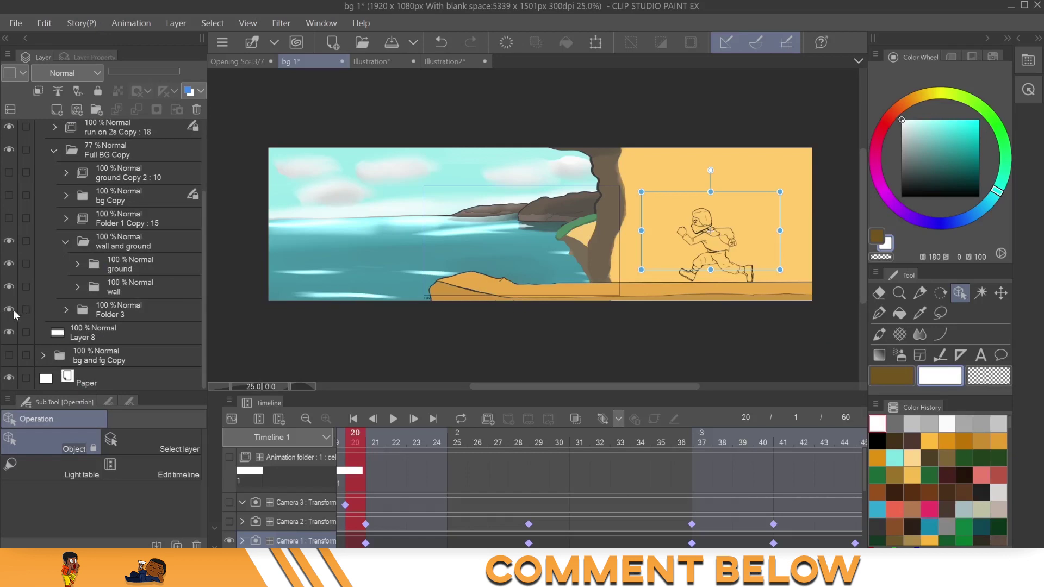
left_click(12, 309)
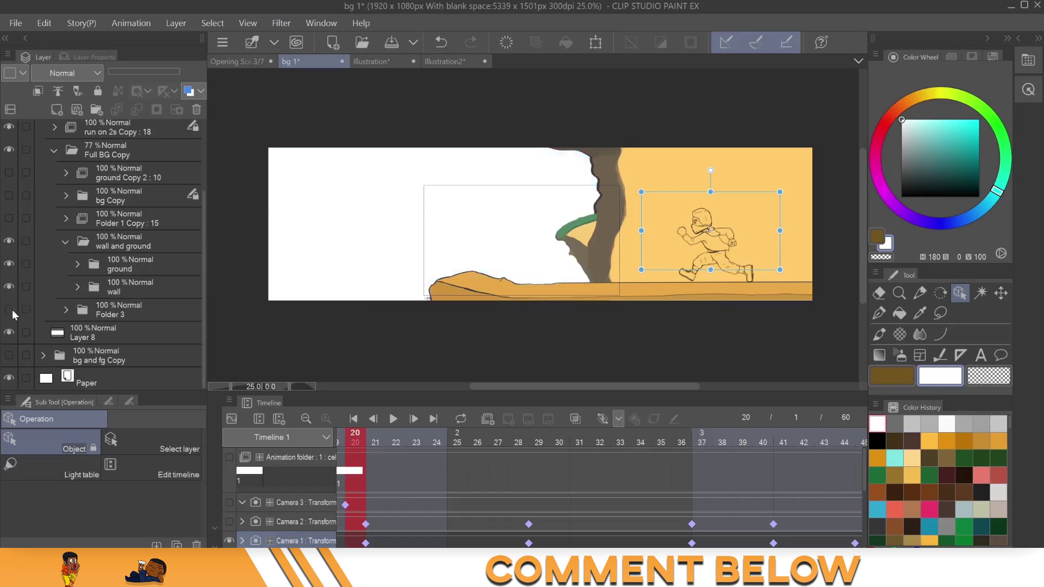
left_click(12, 308)
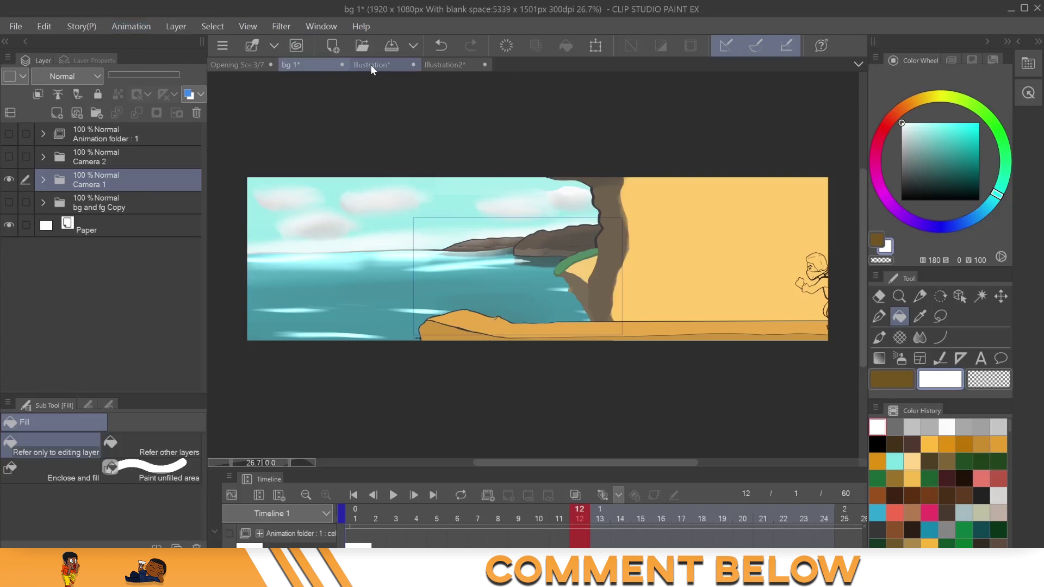
left_click(371, 65)
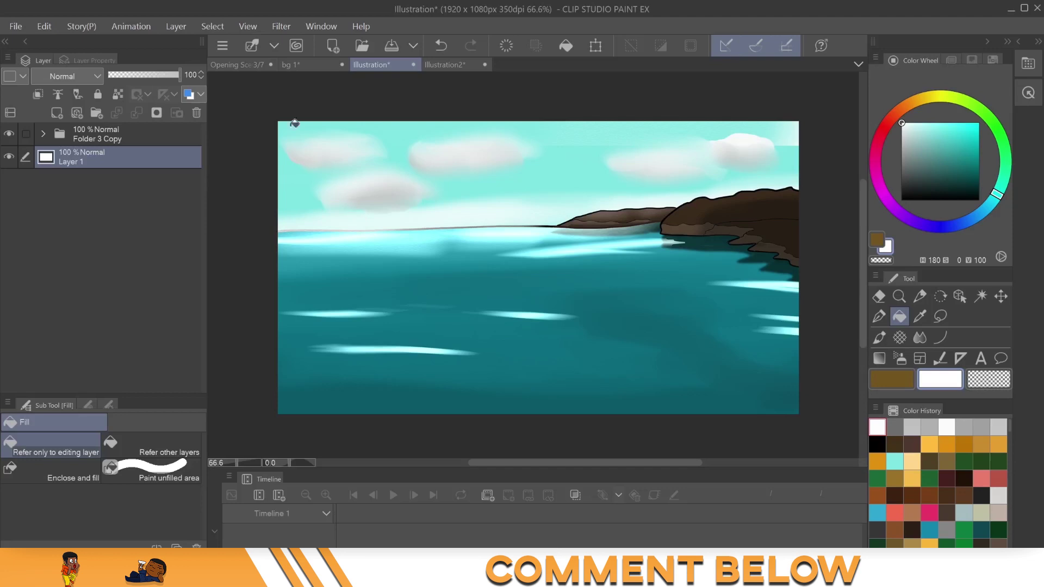
left_click(302, 64)
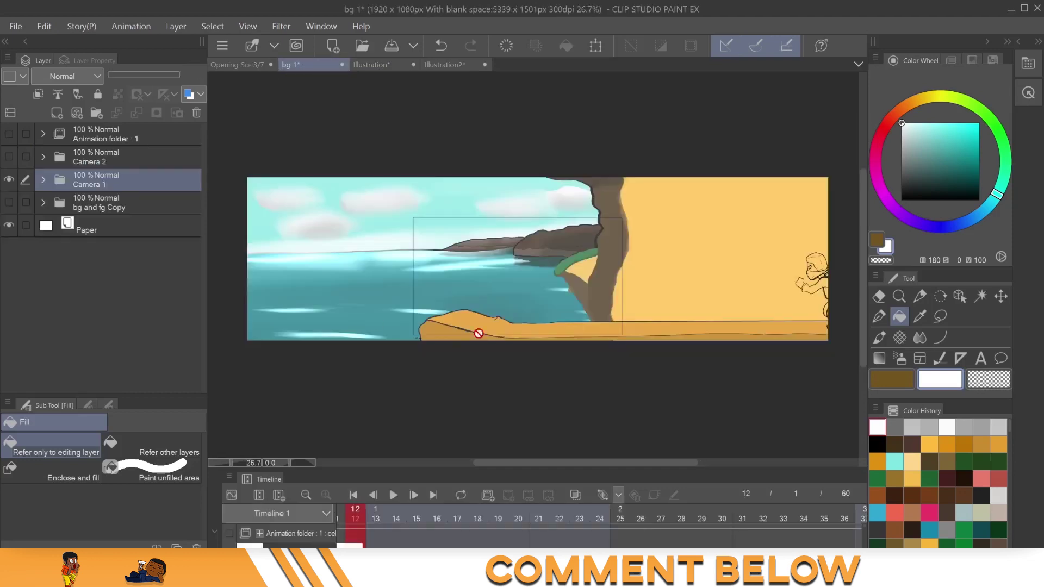
left_click(372, 70)
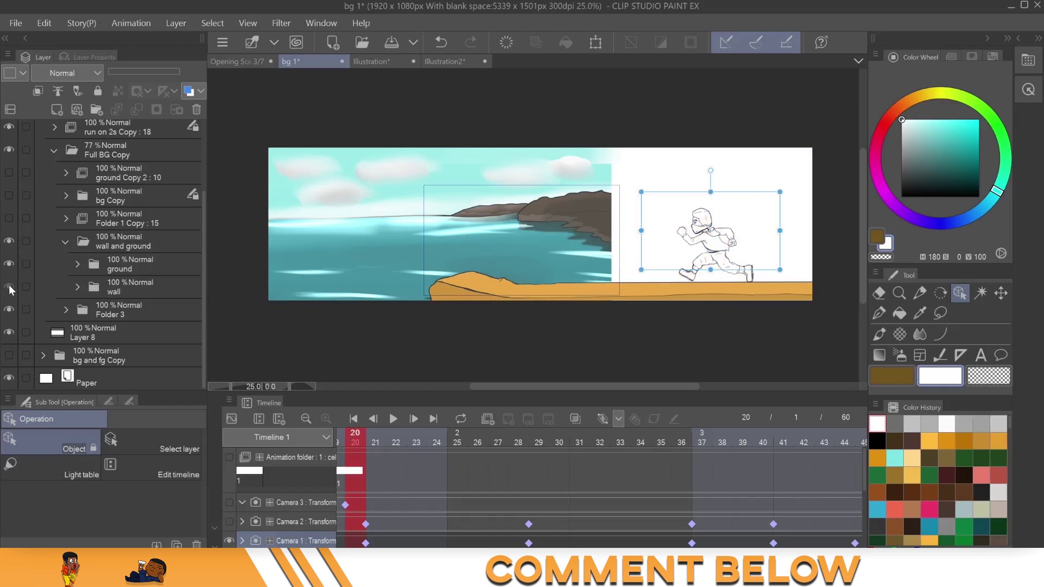
left_click(9, 286)
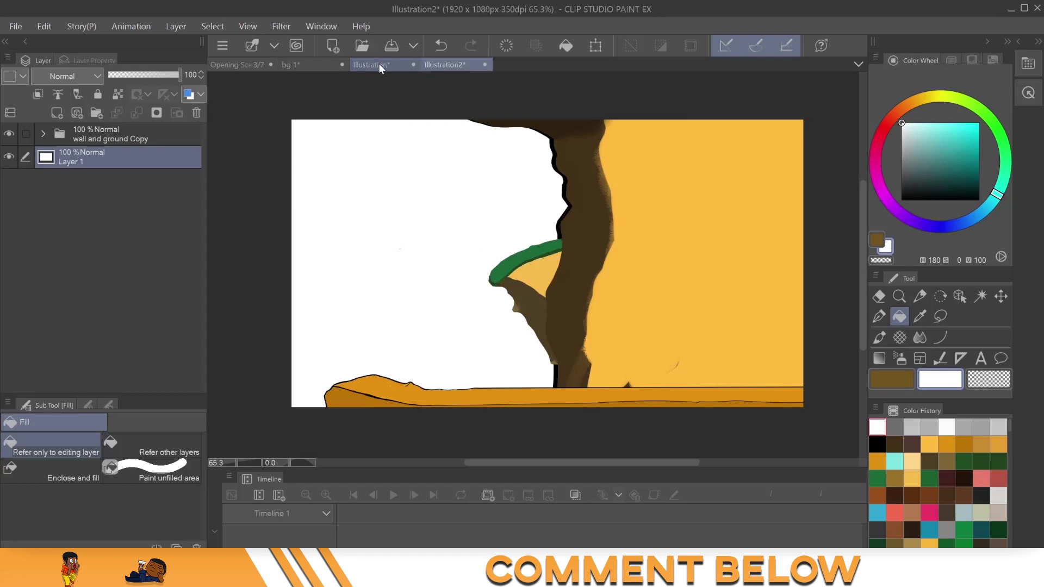
left_click(293, 65)
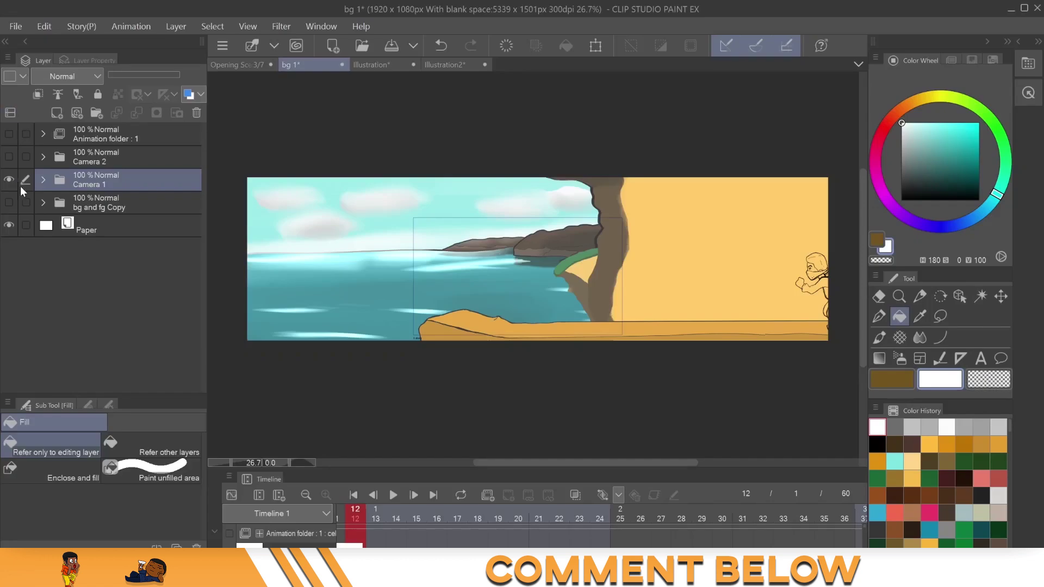
Show the 2D camera frames on the canvas and play the camera move from frame 1.
left_click(123, 27)
left_click(194, 218)
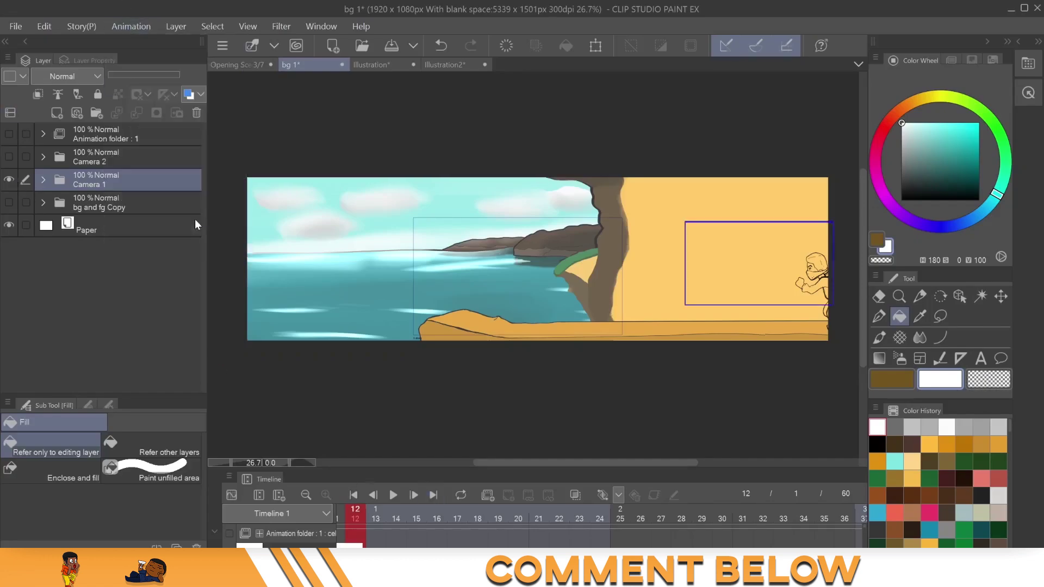
scroll(579, 365, "down", 1)
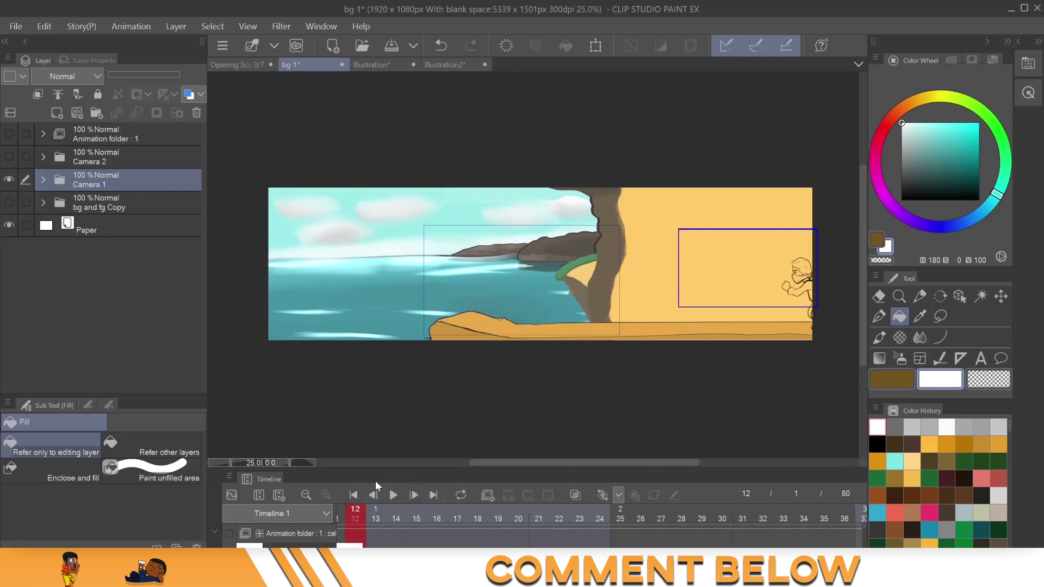
left_click(351, 494)
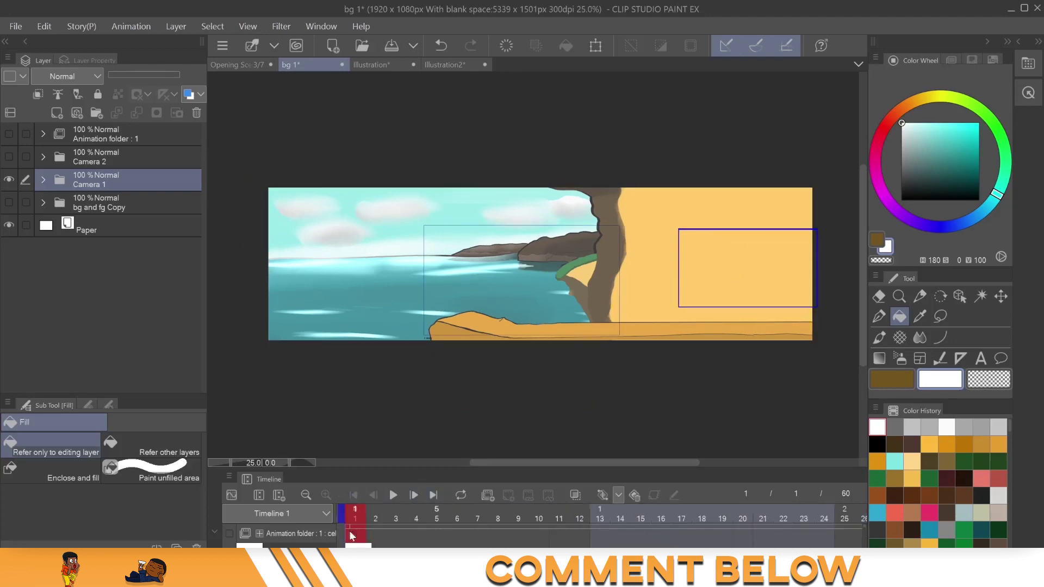
left_click(392, 495)
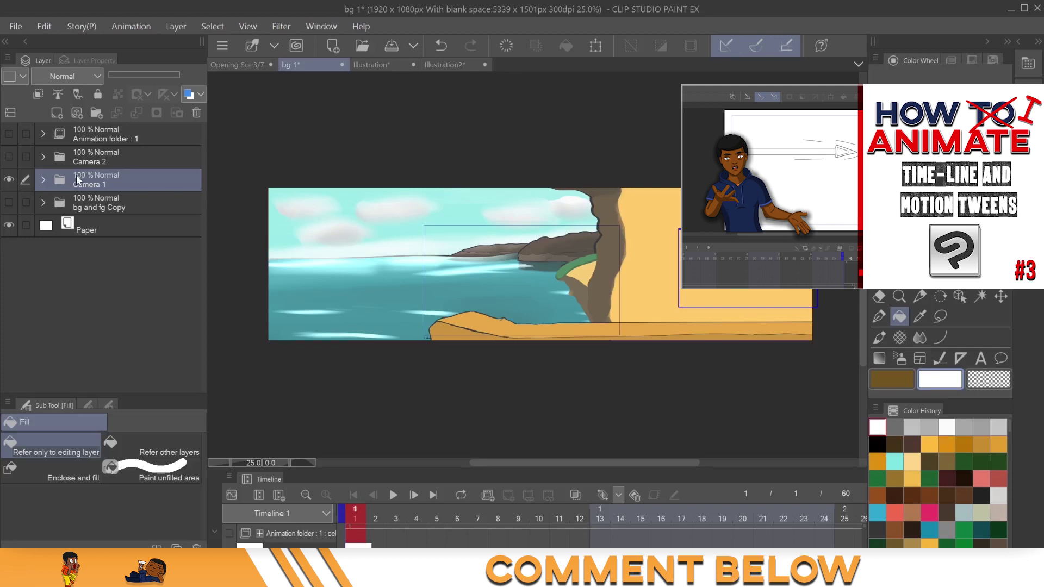
With Camera 2 selected, add a new 2D camera folder, Camera 3, via Animation > New animation layer.
left_click(92, 149)
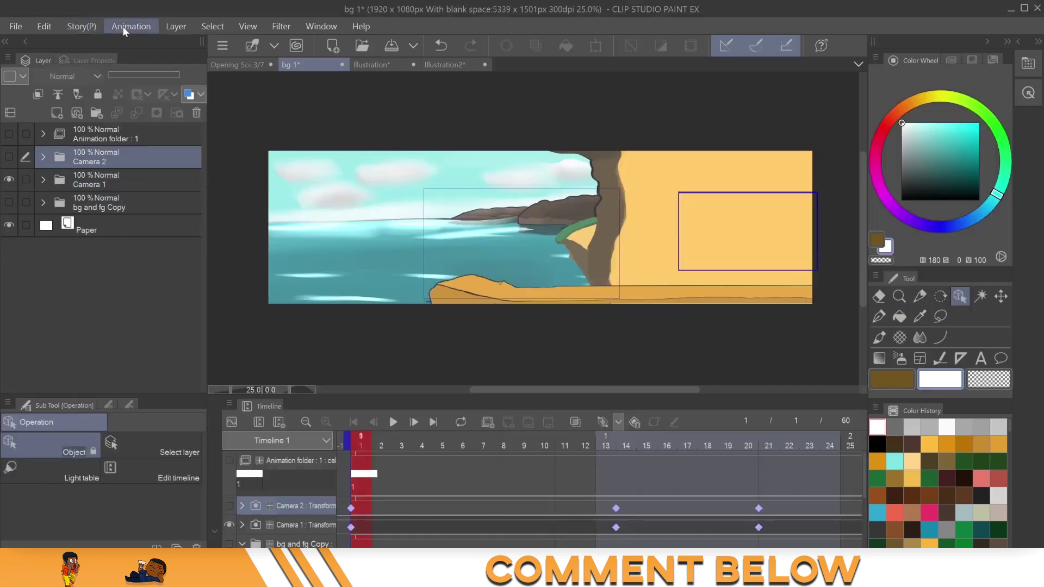
left_click(122, 26)
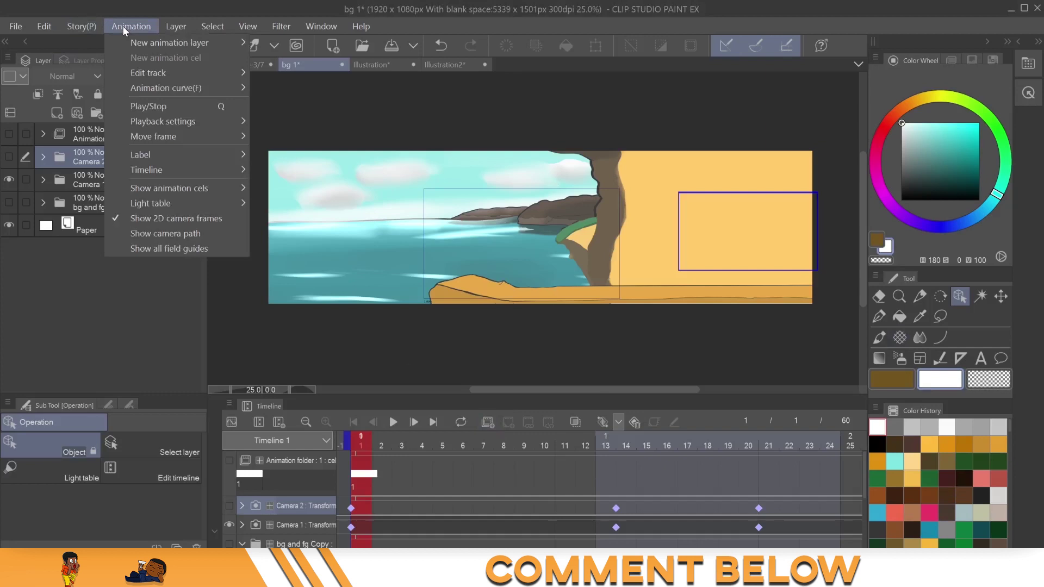
mouse_move(228, 45)
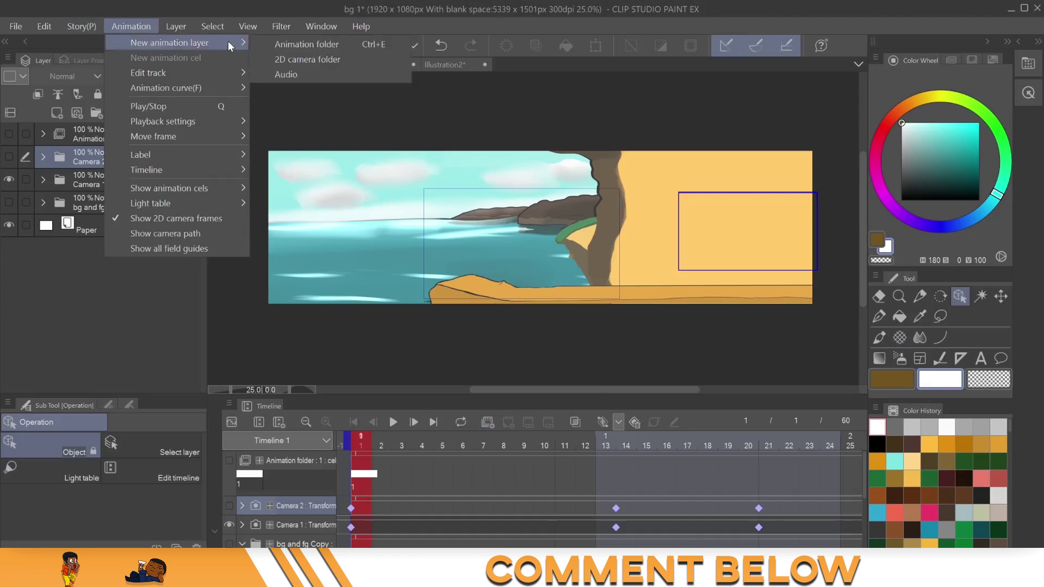
mouse_move(281, 26)
mouse_move(131, 26)
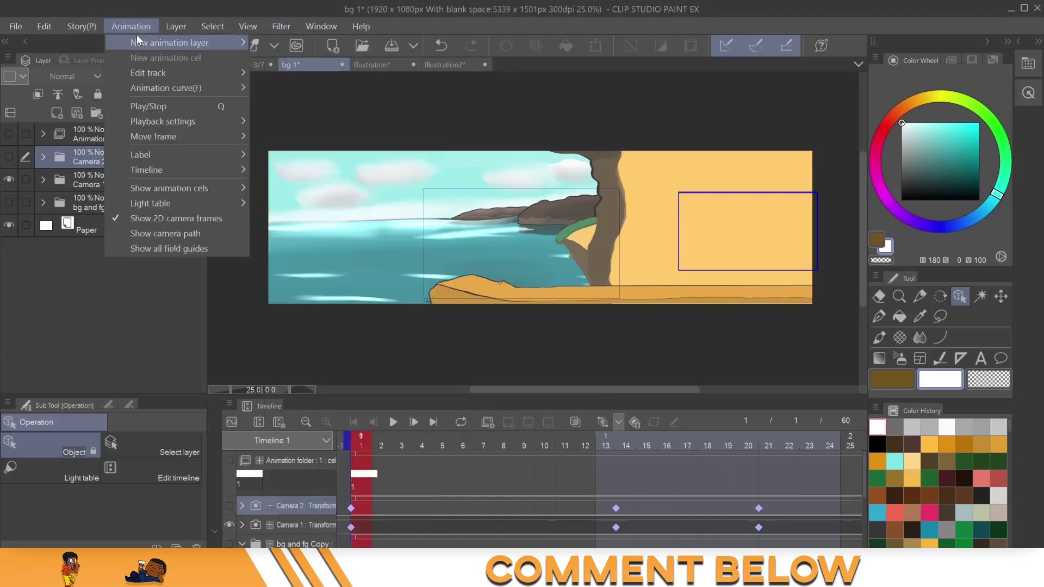
left_click(308, 59)
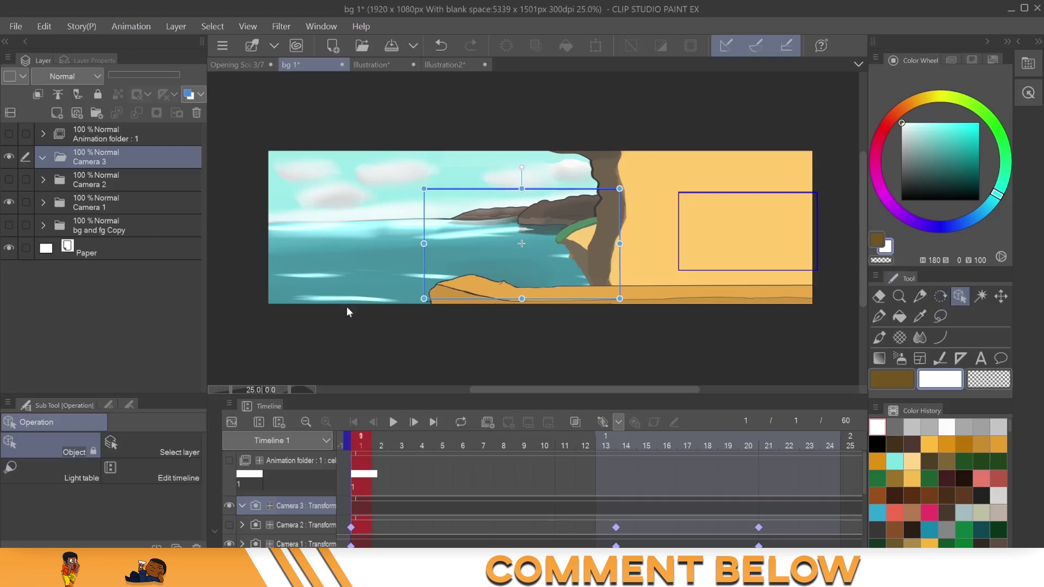
Hide Camera 1 and move Camera 3's frame up and right at frame 1.
left_click(10, 203)
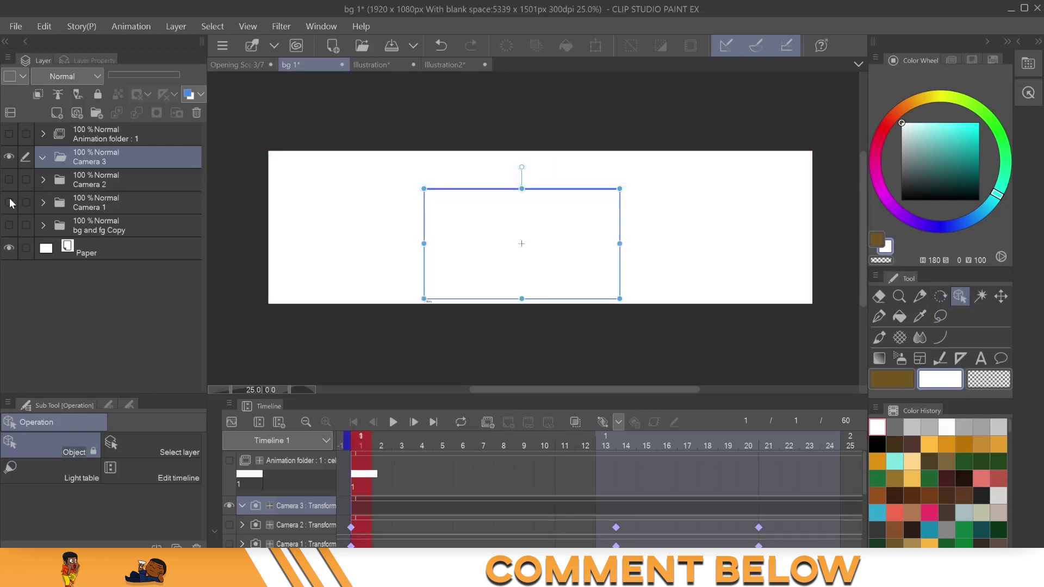
left_click(9, 203)
left_click(10, 202)
left_click_drag(569, 233, 637, 211)
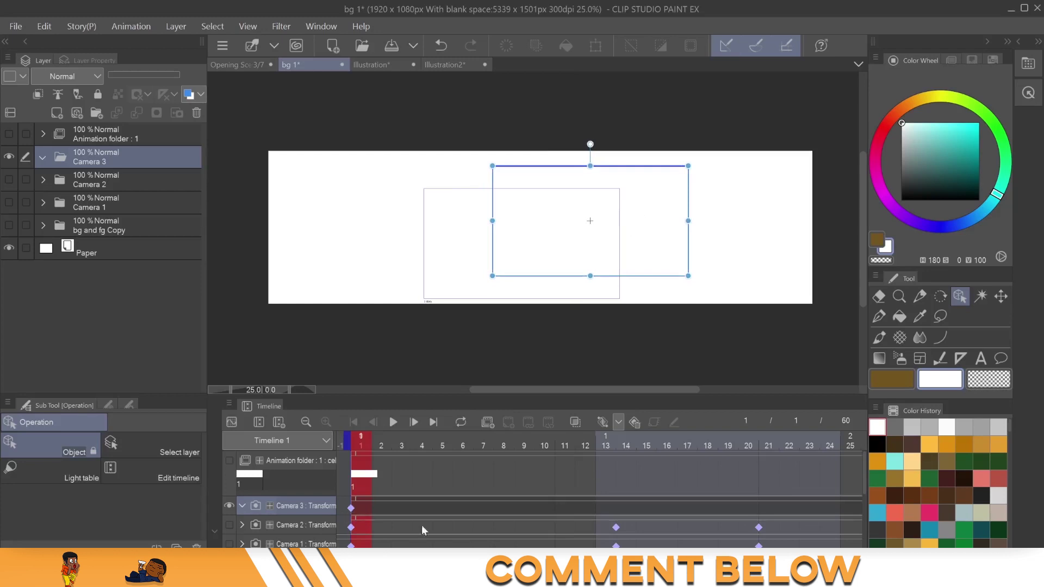
Keyframe Camera 3 shifted left at frame 13 and back right at frame 20, then hide it and select Camera 1.
left_click(608, 448)
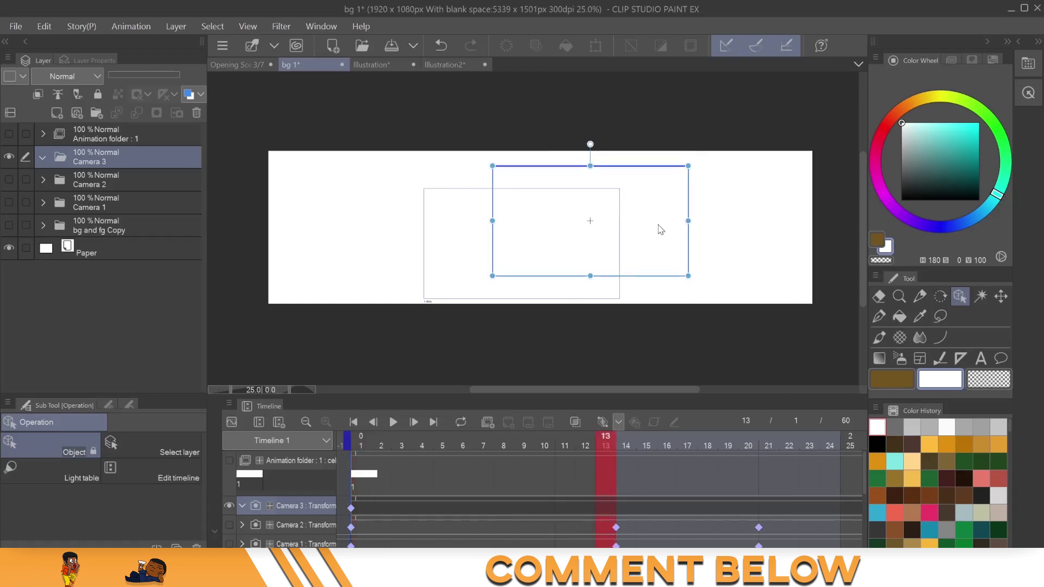
left_click_drag(660, 229, 508, 240)
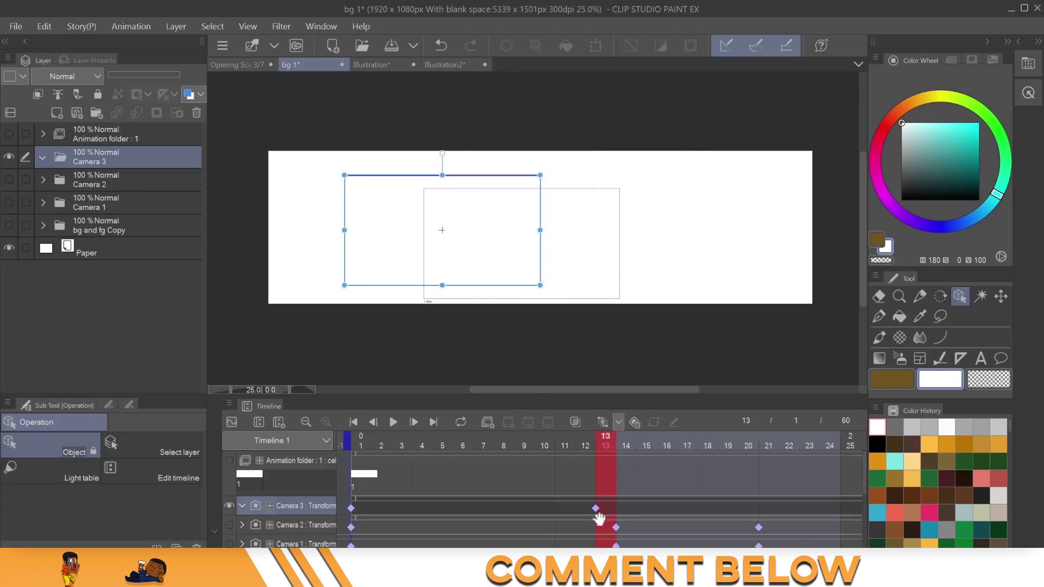
left_click(749, 447)
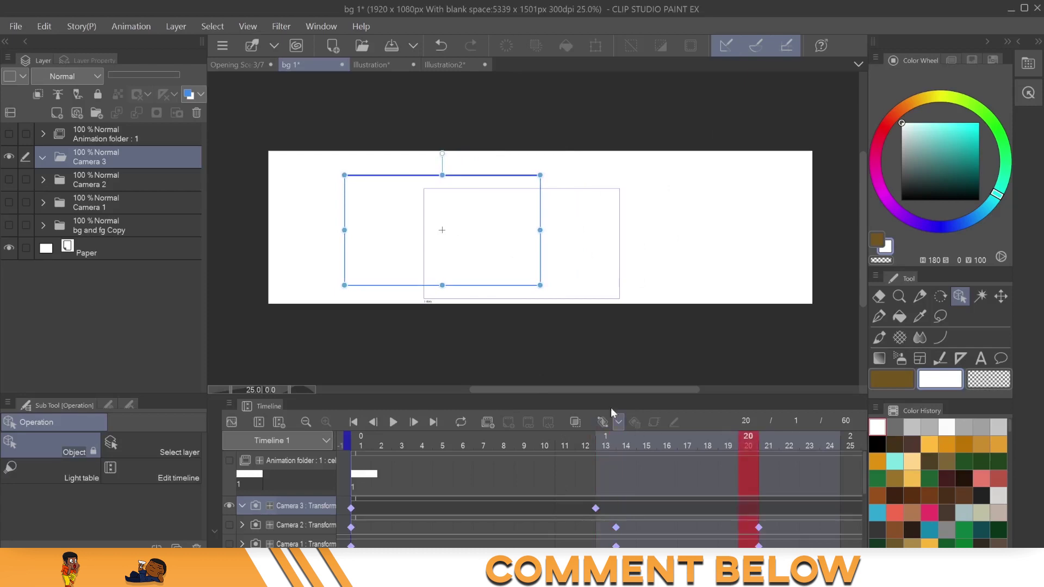
left_click_drag(456, 249, 635, 249)
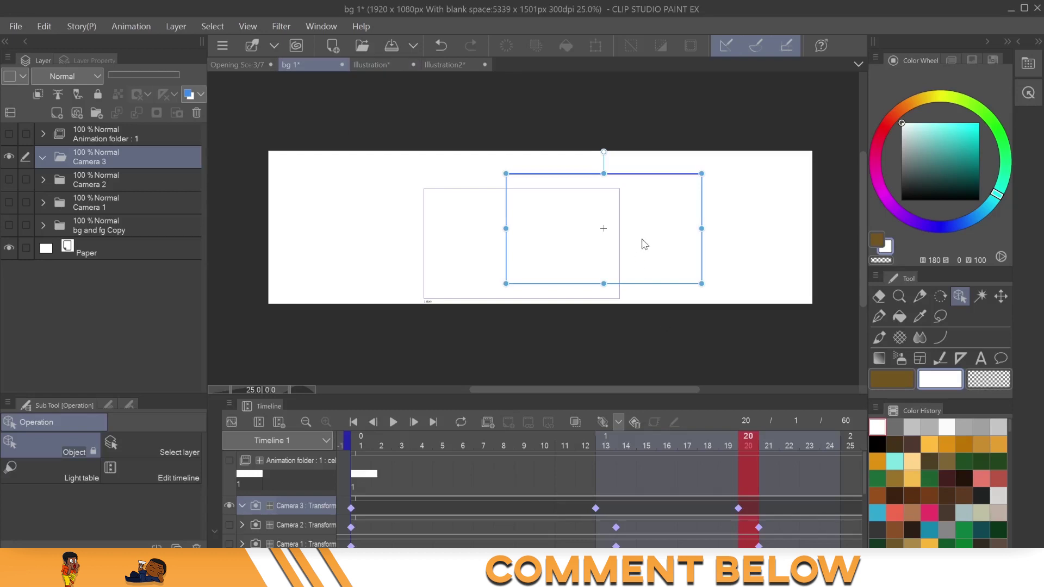
left_click(9, 157)
left_click(114, 208)
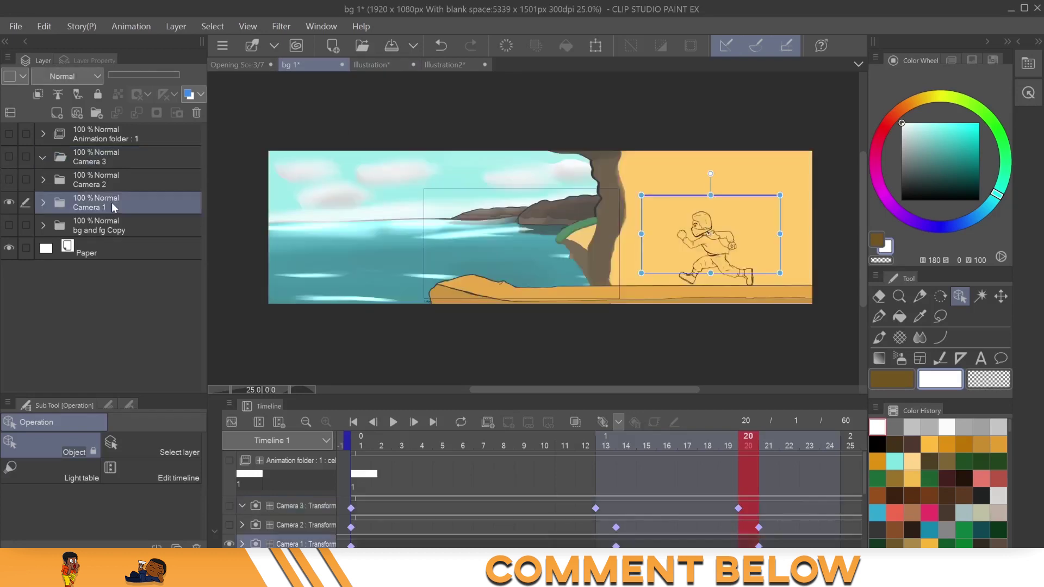
Turn on Show camera path to preview the motion, then turn it off again.
left_click(136, 29)
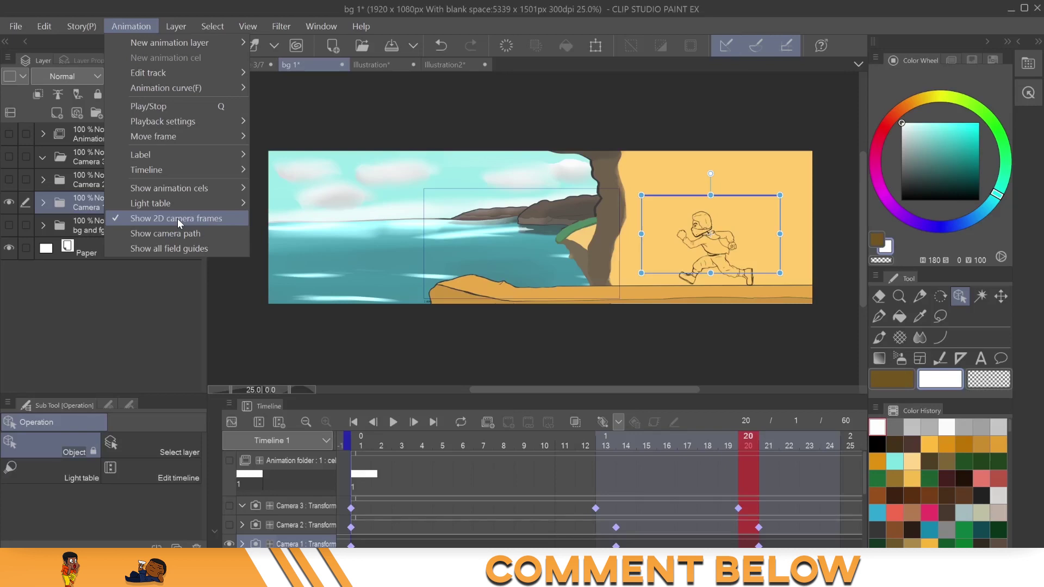
left_click(180, 233)
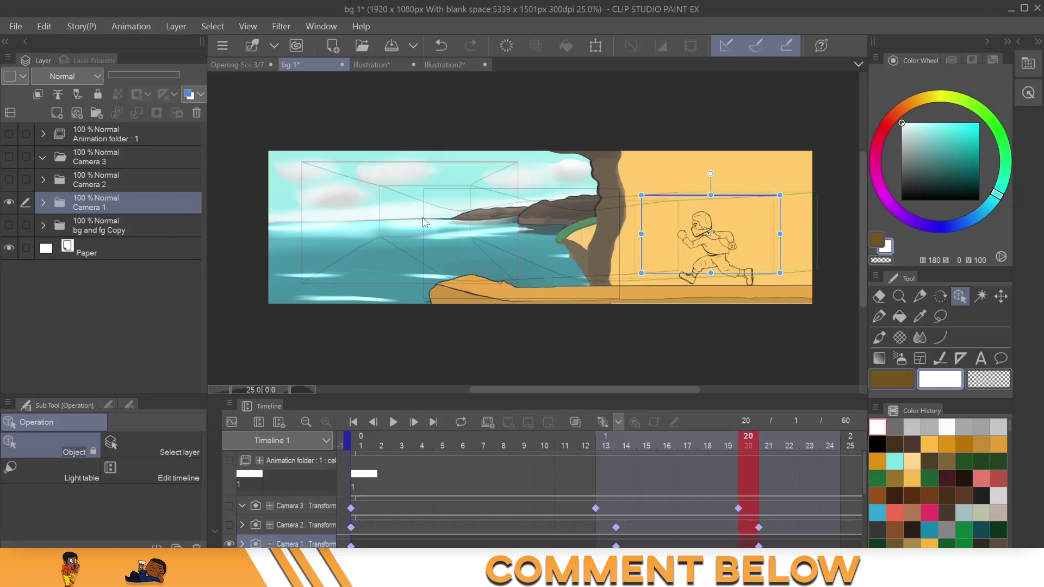
left_click(138, 23)
mouse_move(149, 74)
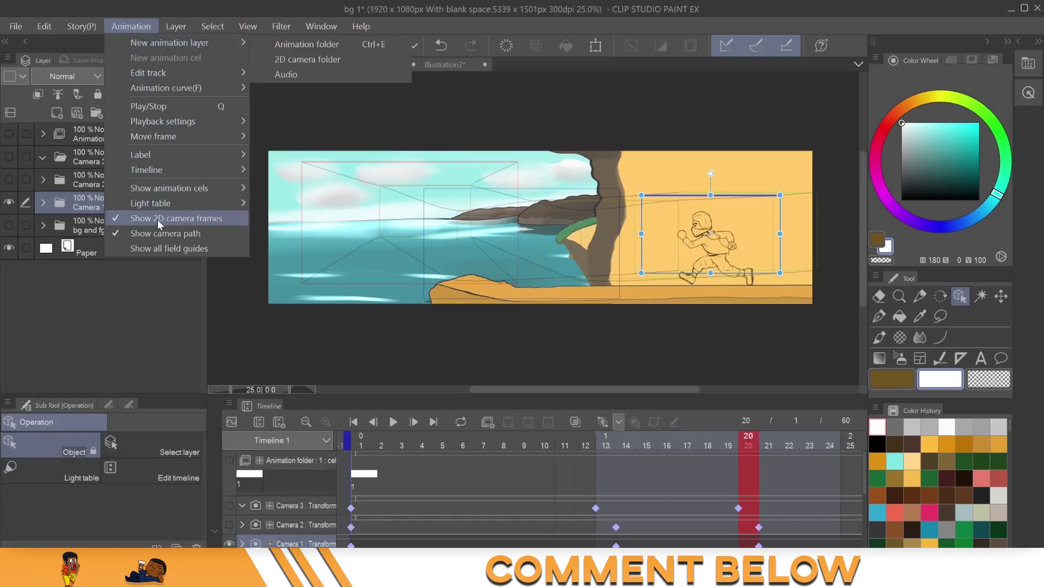
left_click(158, 234)
left_click(123, 25)
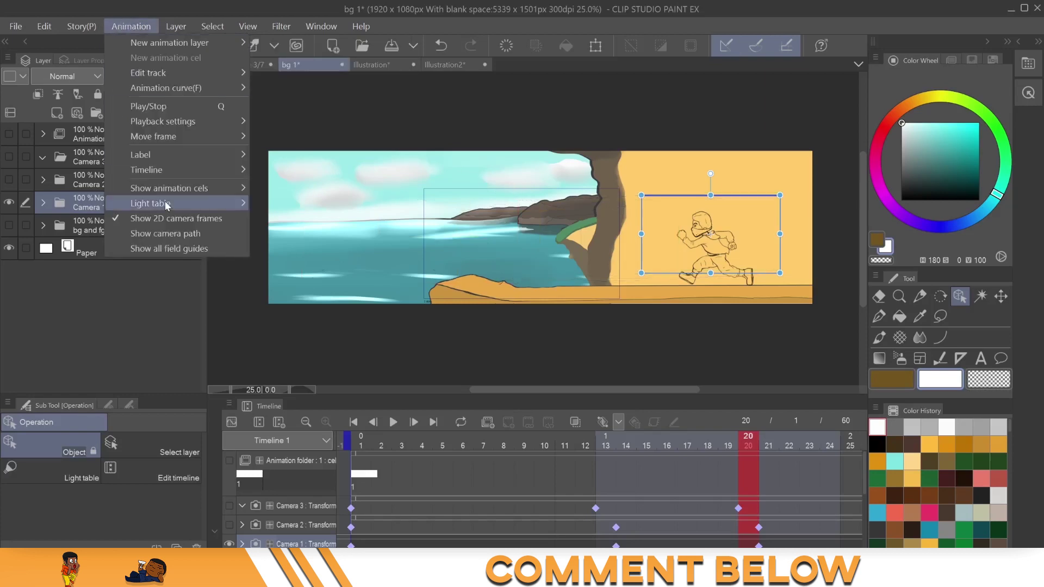
left_click(373, 66)
Zoom out on the Illustration seascape and Illustration2 cliff, then go back through bg 1 to Opening Scene DOSAM.
left_click(379, 64)
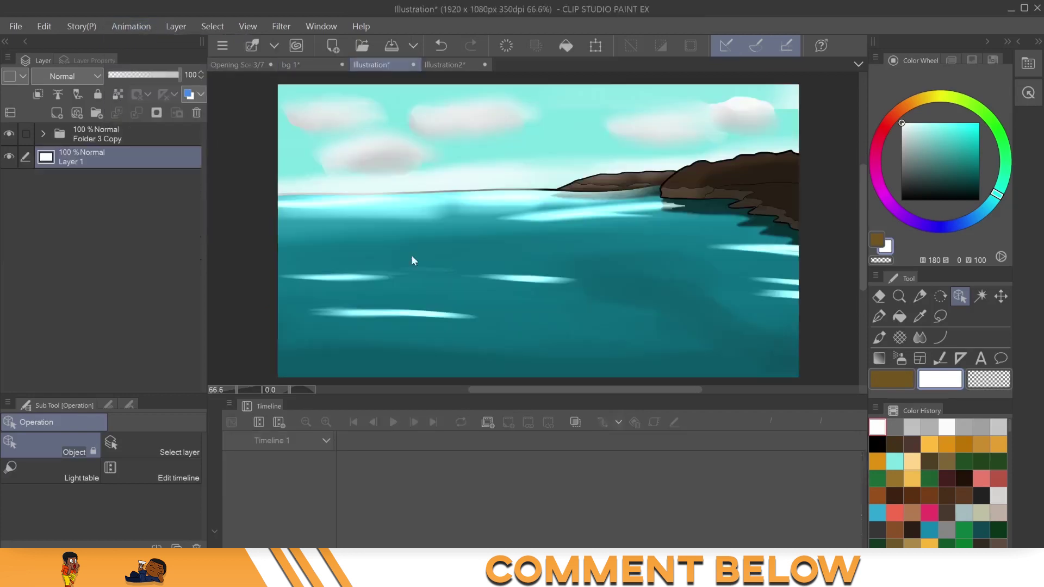
key("ctrl+minus")
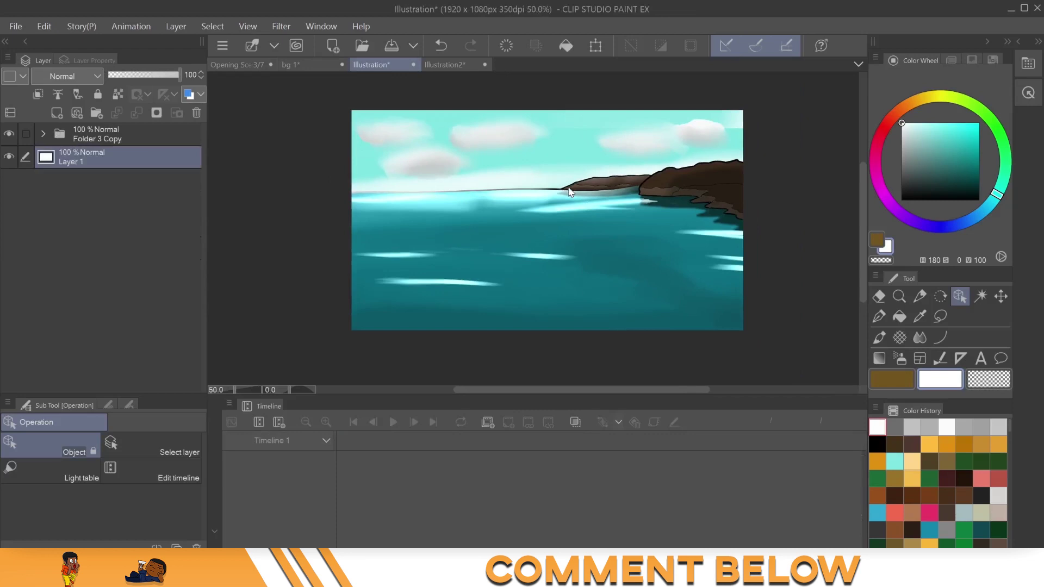
left_click(452, 67)
key("ctrl+minus")
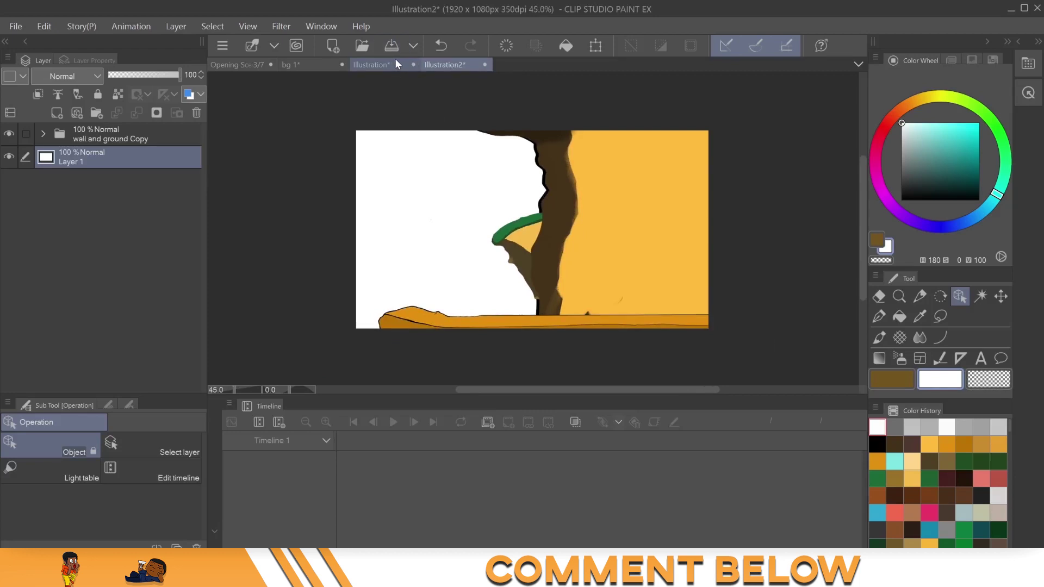
left_click(301, 64)
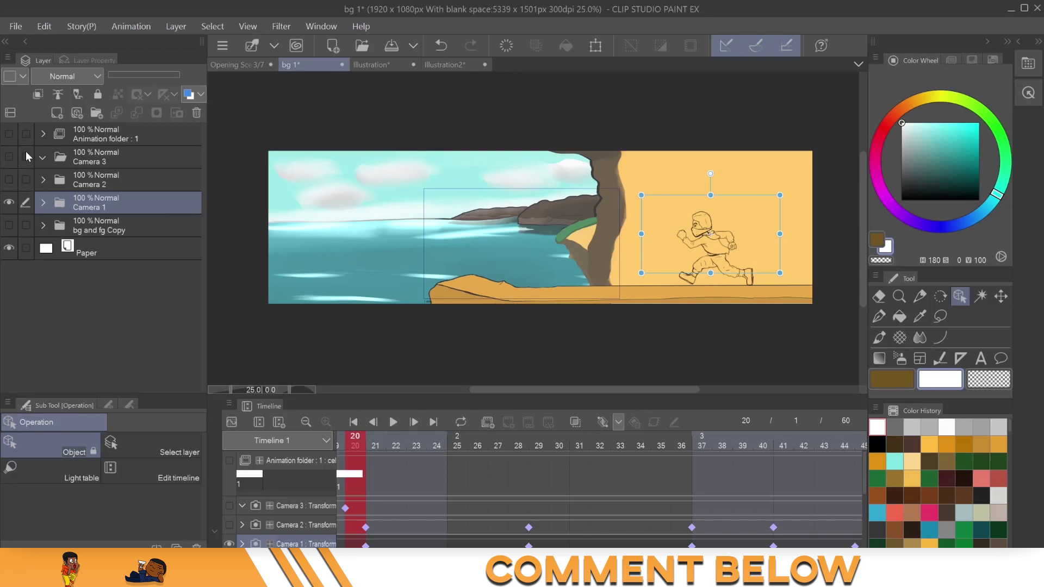
left_click(233, 63)
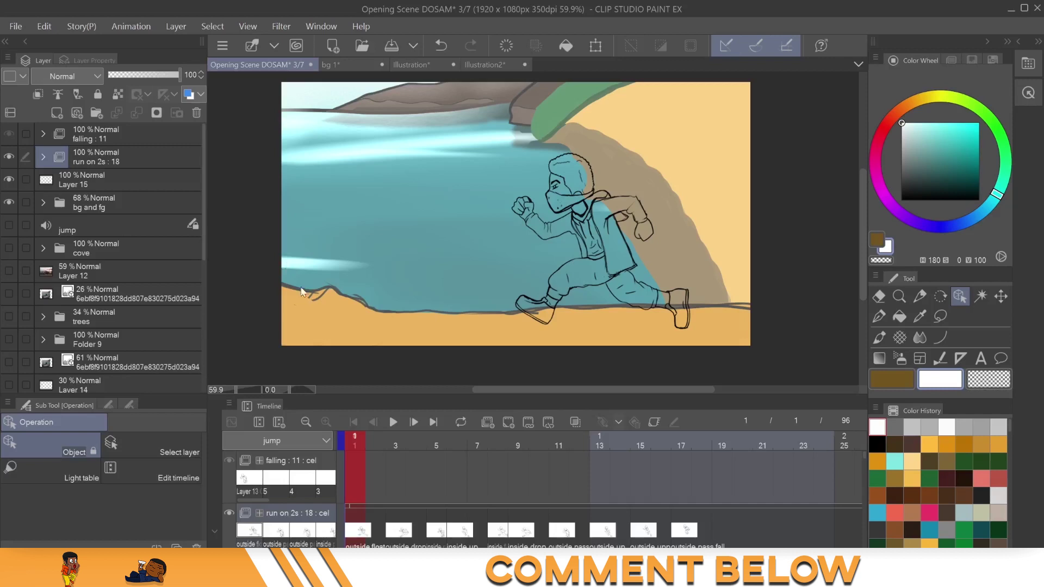